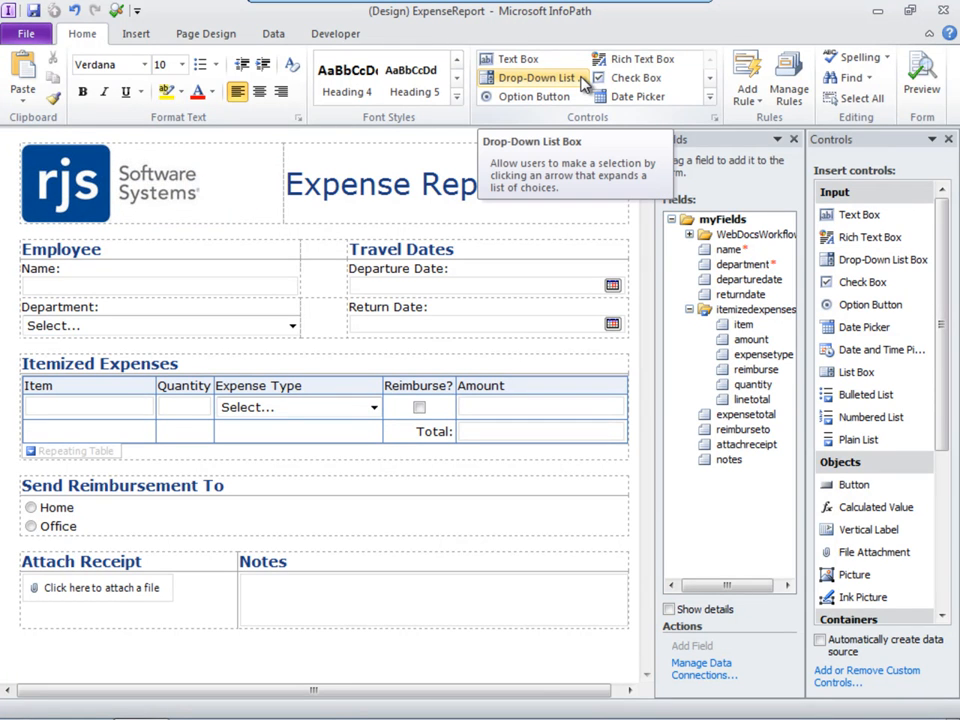
Expand the WebDocsWorkflow group and make room for its field names by closing the Controls pane and widening the Fields pane
left_click(689, 234)
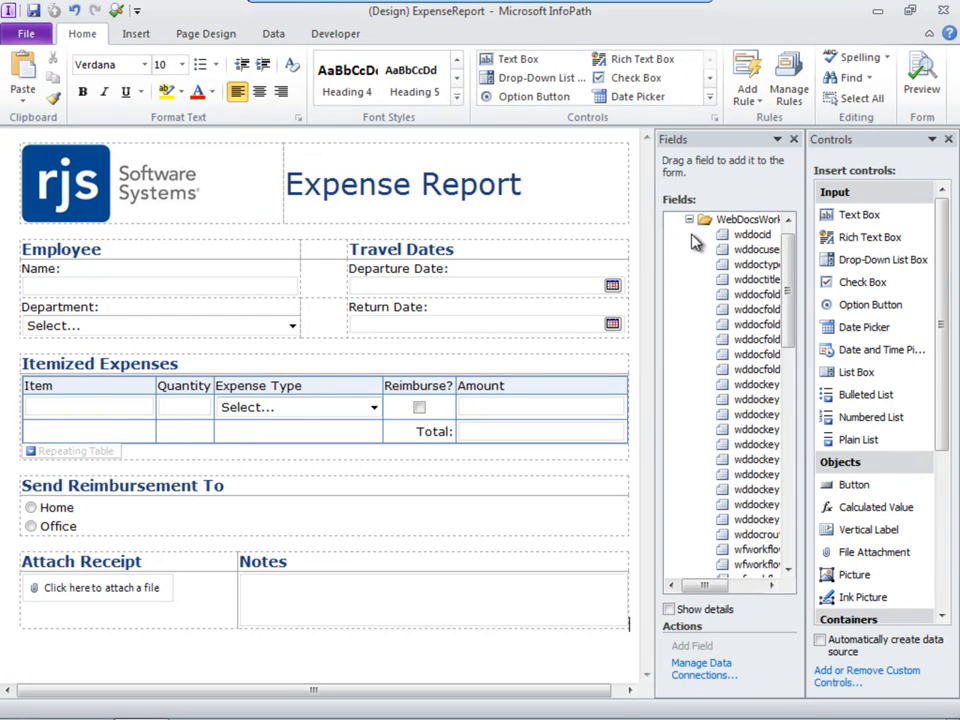
left_click(949, 140)
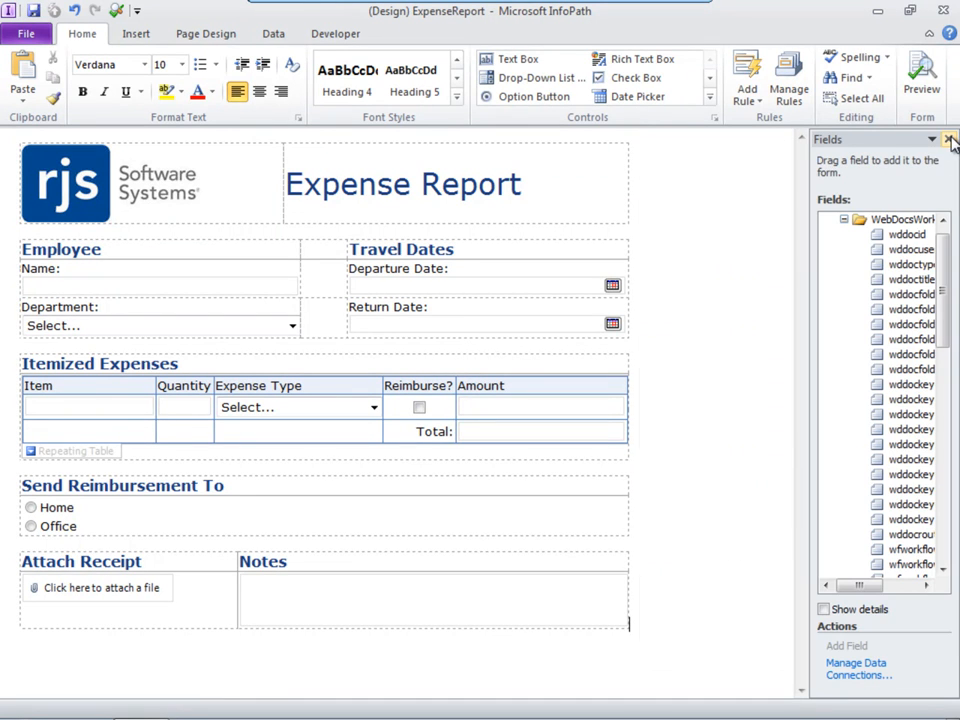
left_click_drag(810, 227, 661, 244)
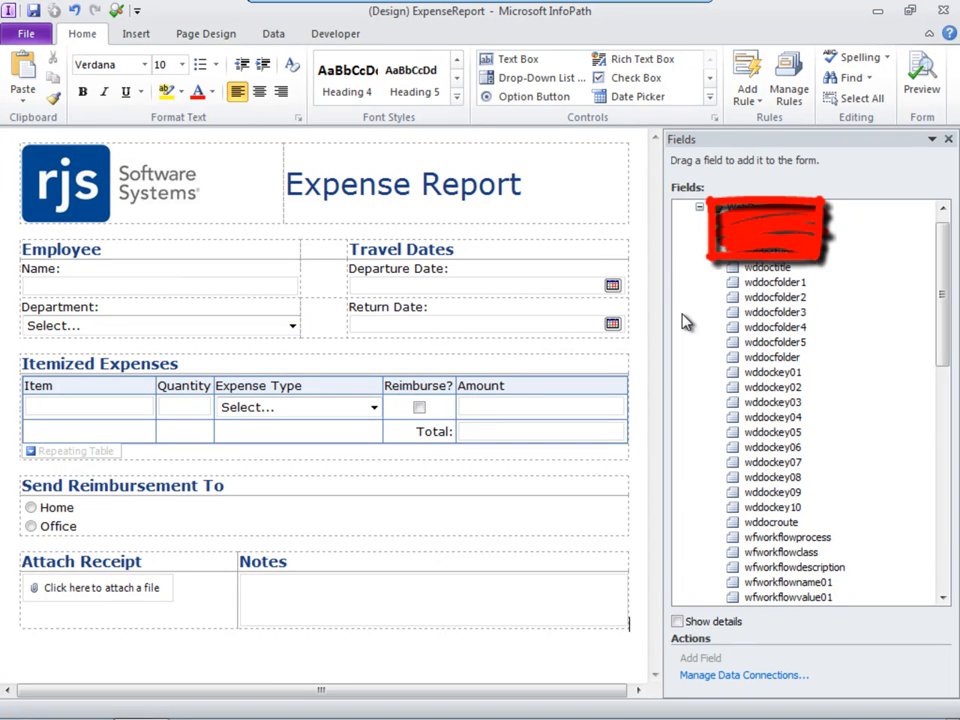
Set the default value of the wddoctype field to EXPREP
left_click(750, 252)
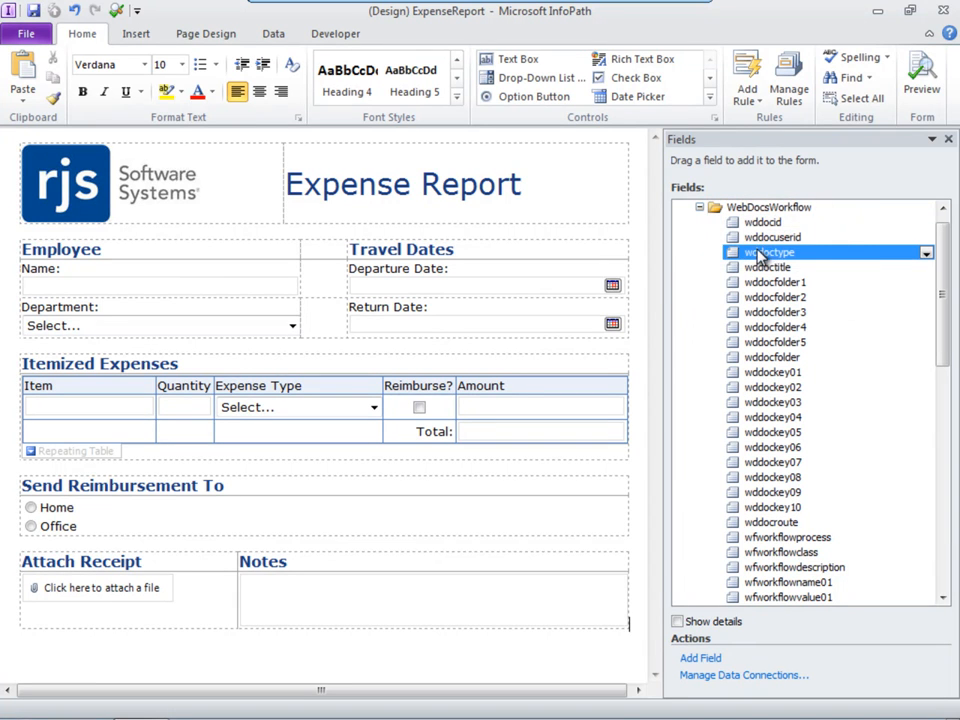
left_click(925, 254)
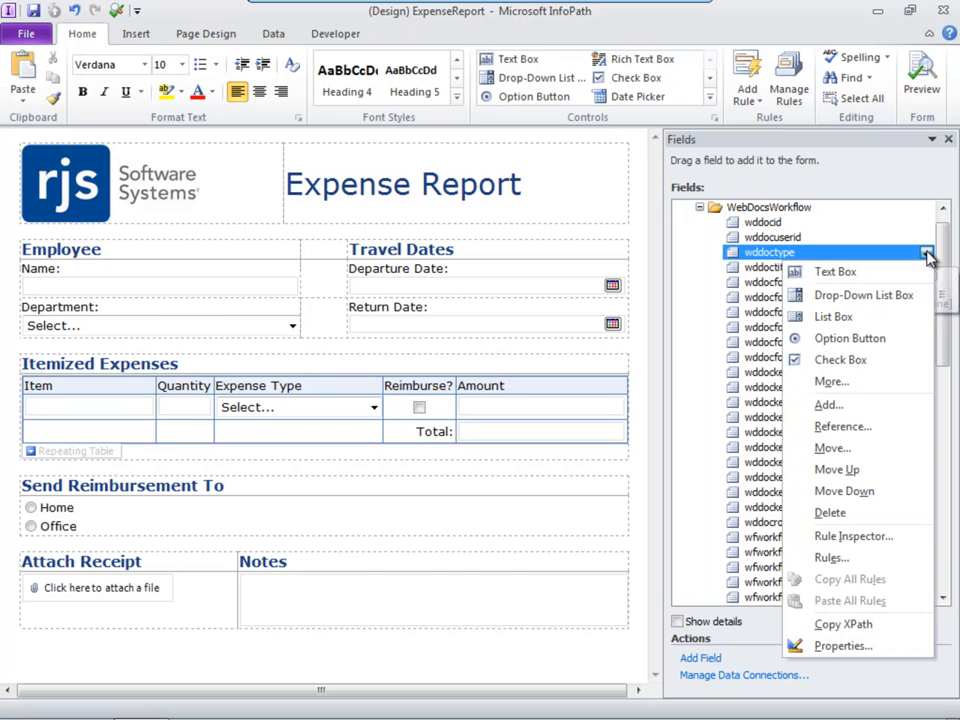
left_click(840, 646)
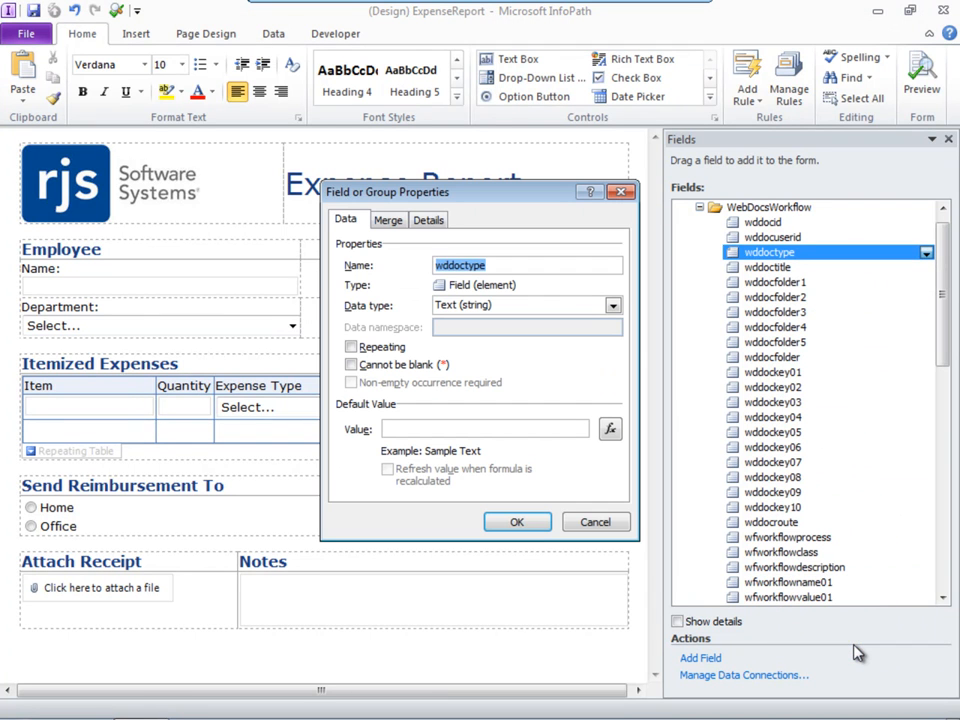
left_click(456, 426)
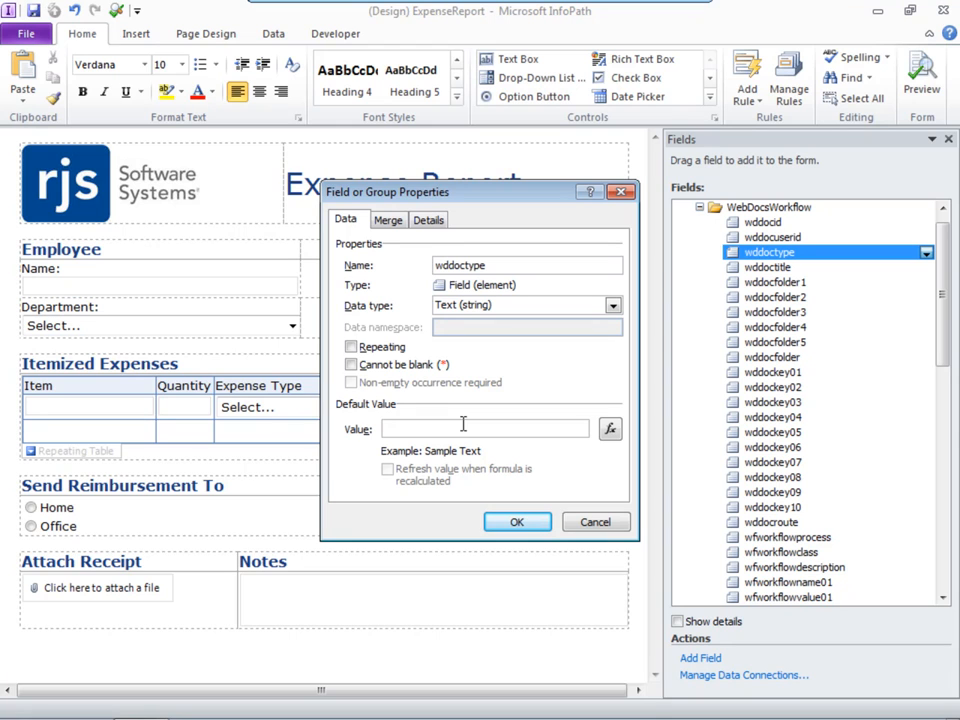
type("EXPREP")
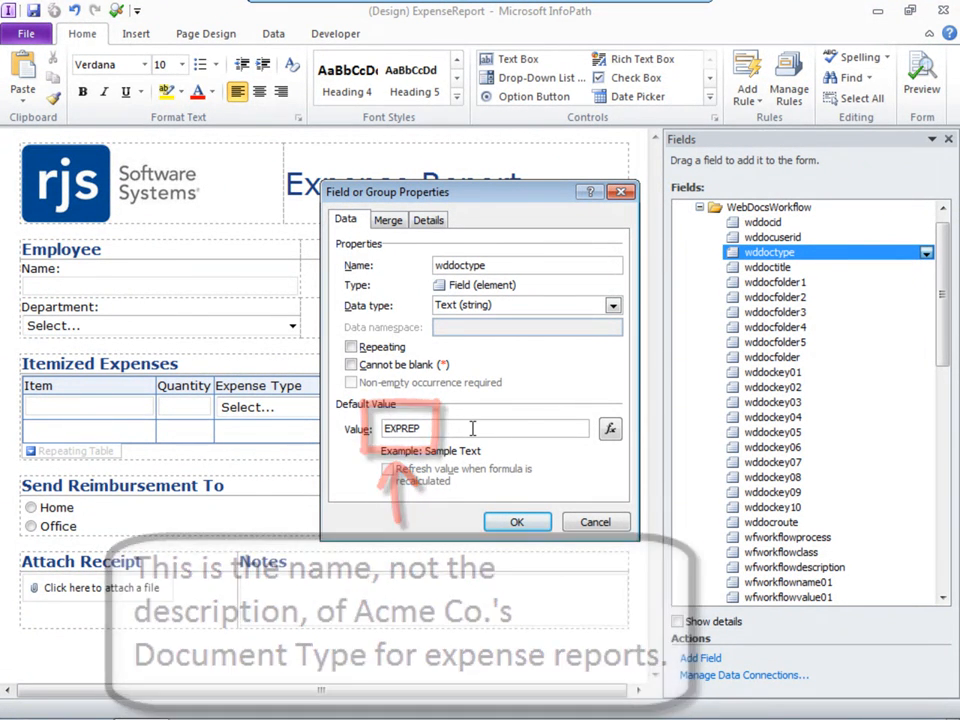
left_click(524, 521)
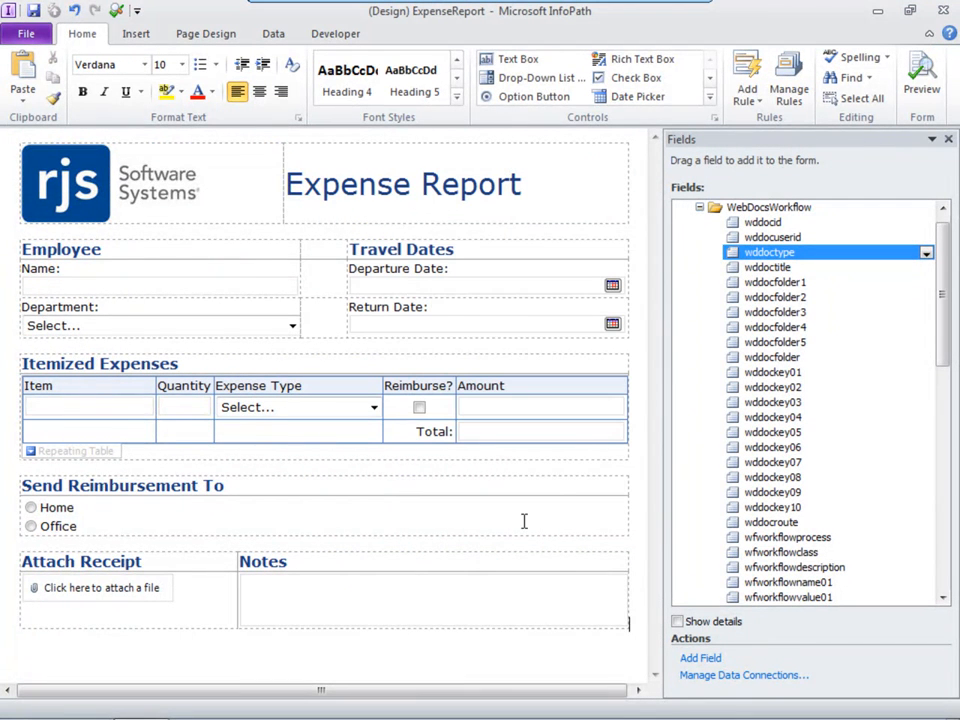
left_click(925, 267)
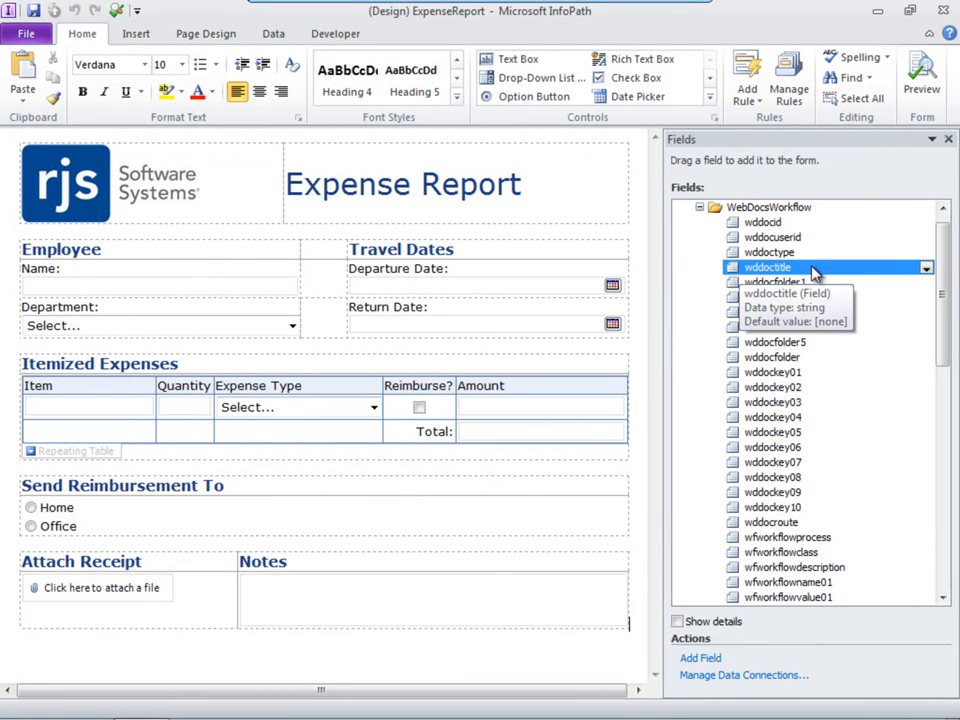
left_click(927, 268)
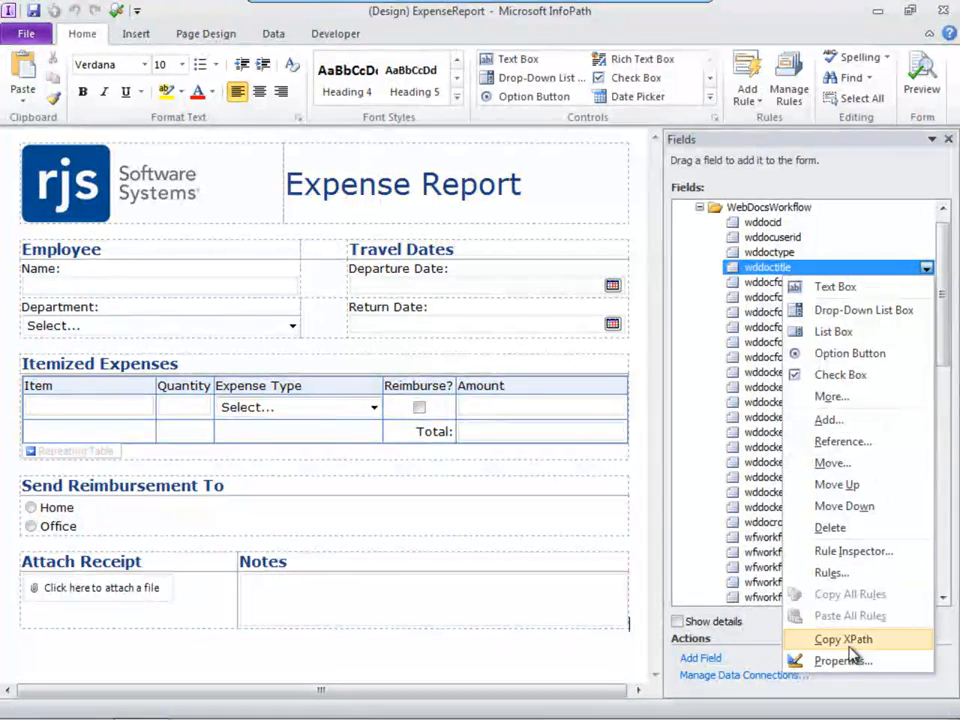
left_click(857, 660)
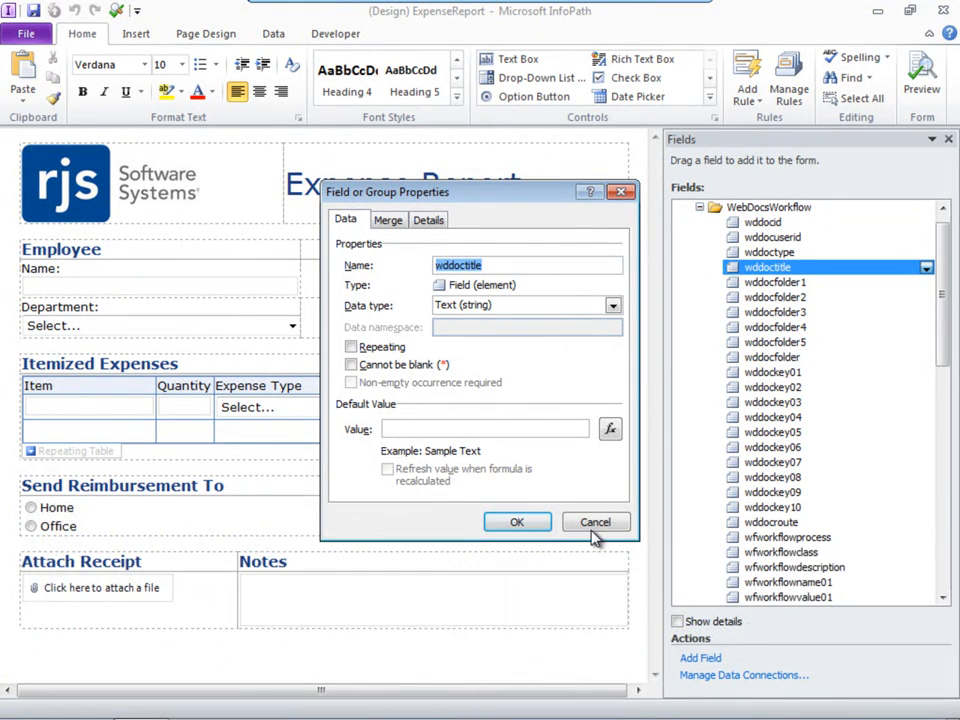
left_click(409, 428)
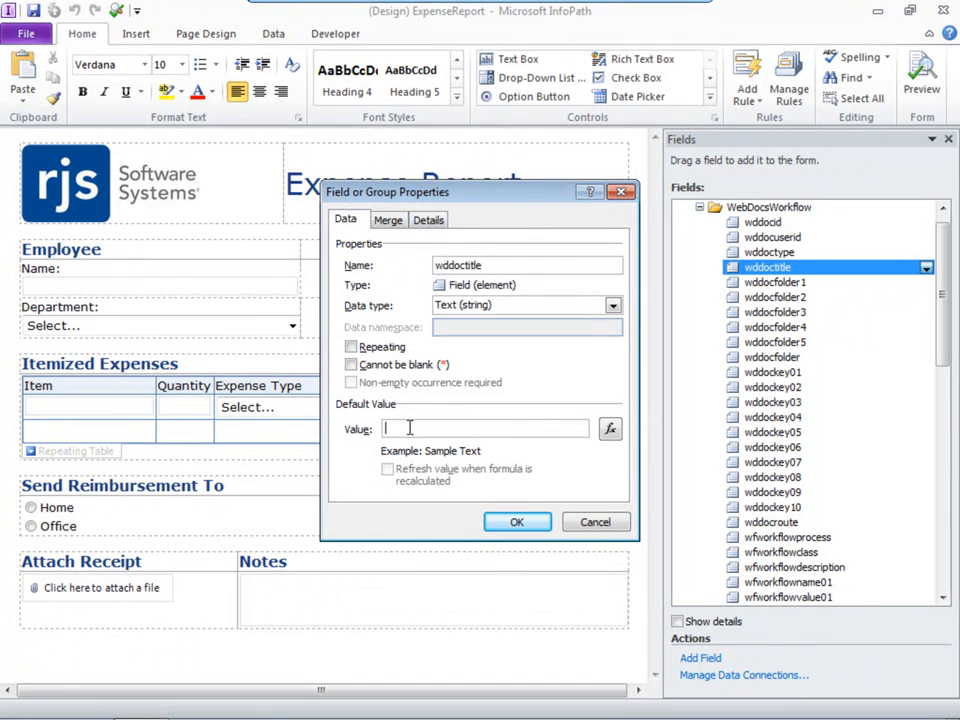
type("@@name ExpenseReport")
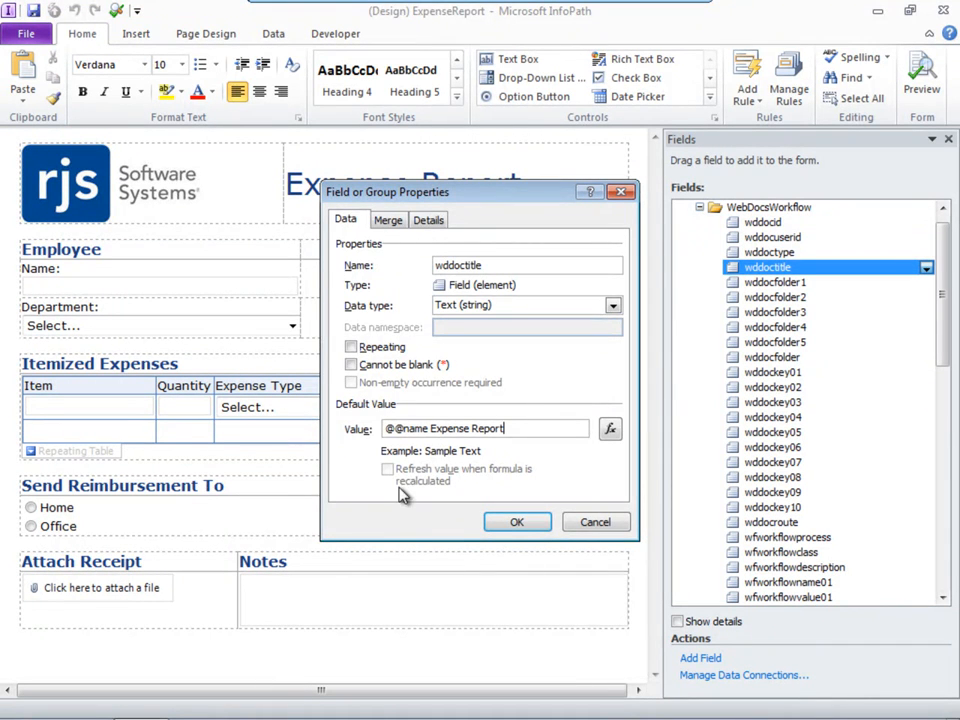
left_click(517, 522)
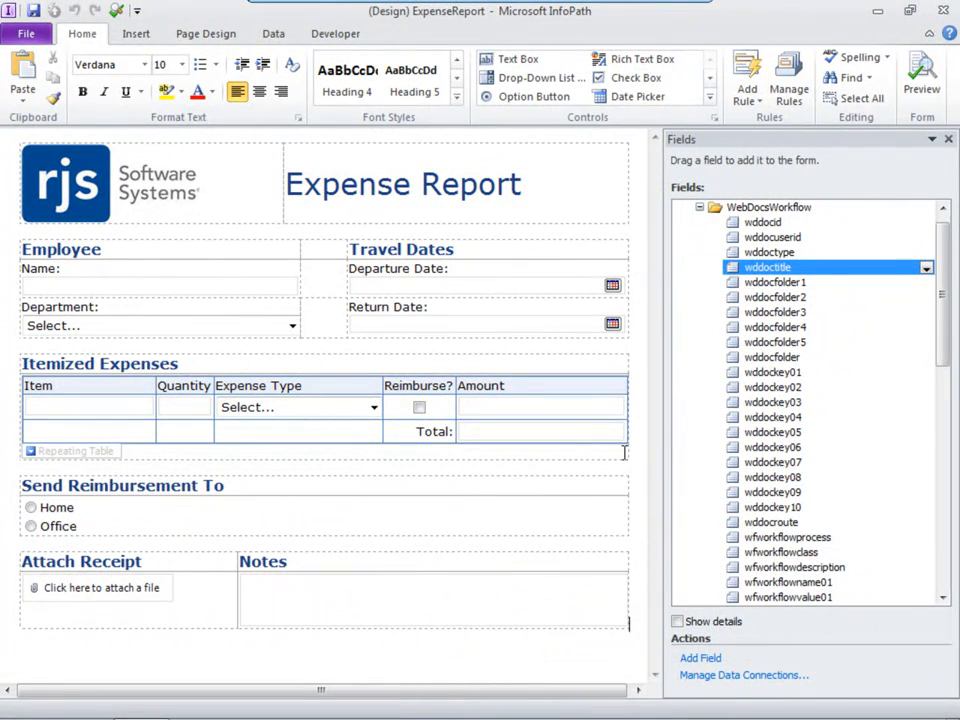
Set the default value of the wddocfolder1 field to ACCT
left_click(921, 282)
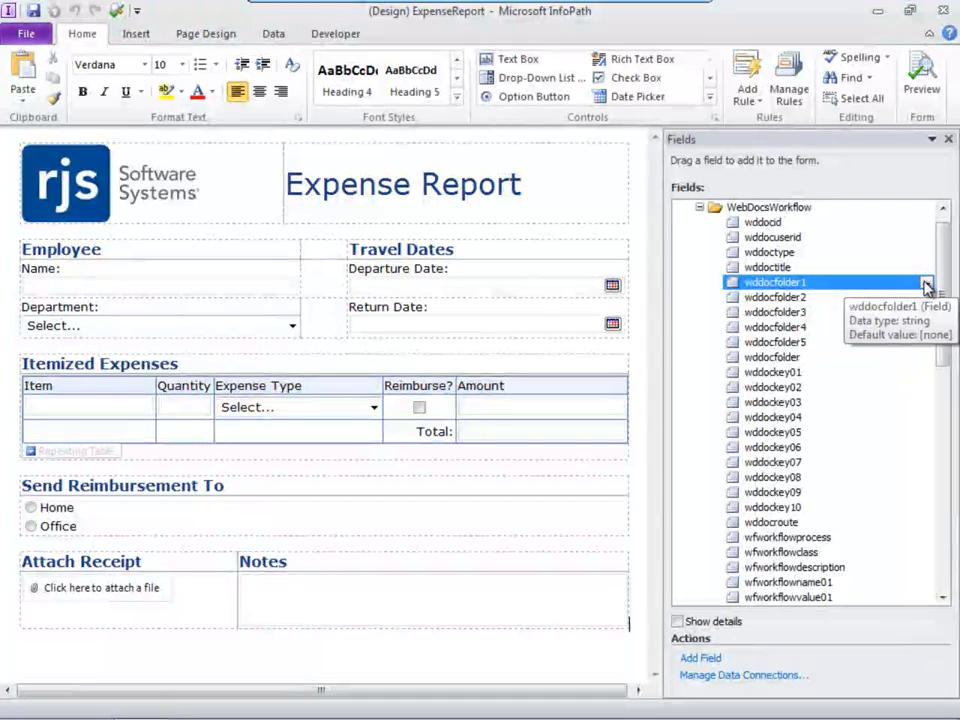
left_click(926, 284)
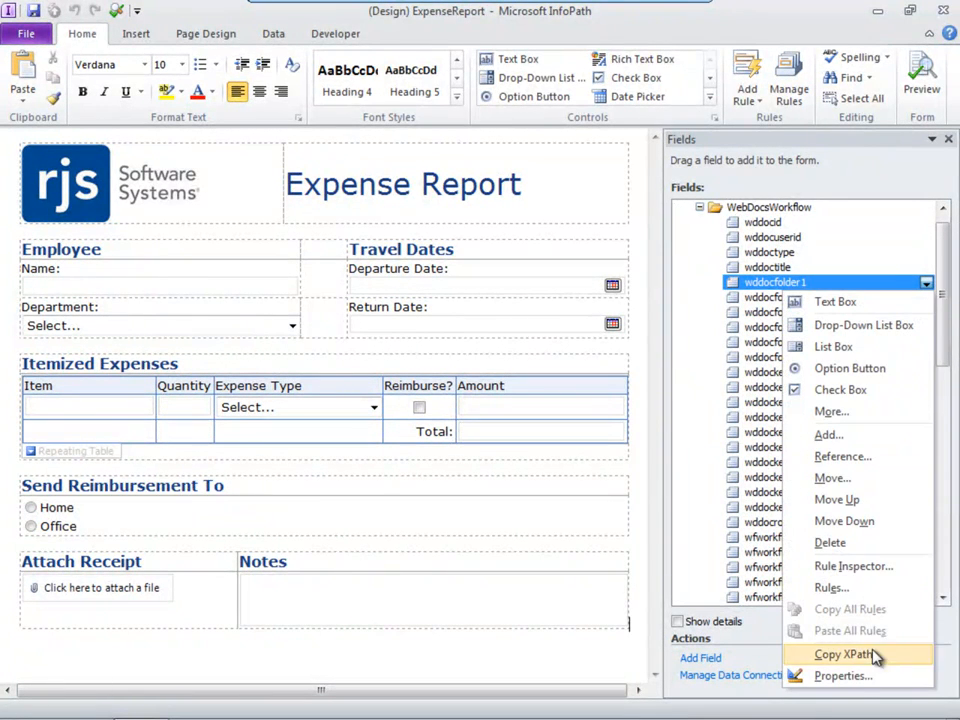
left_click(855, 676)
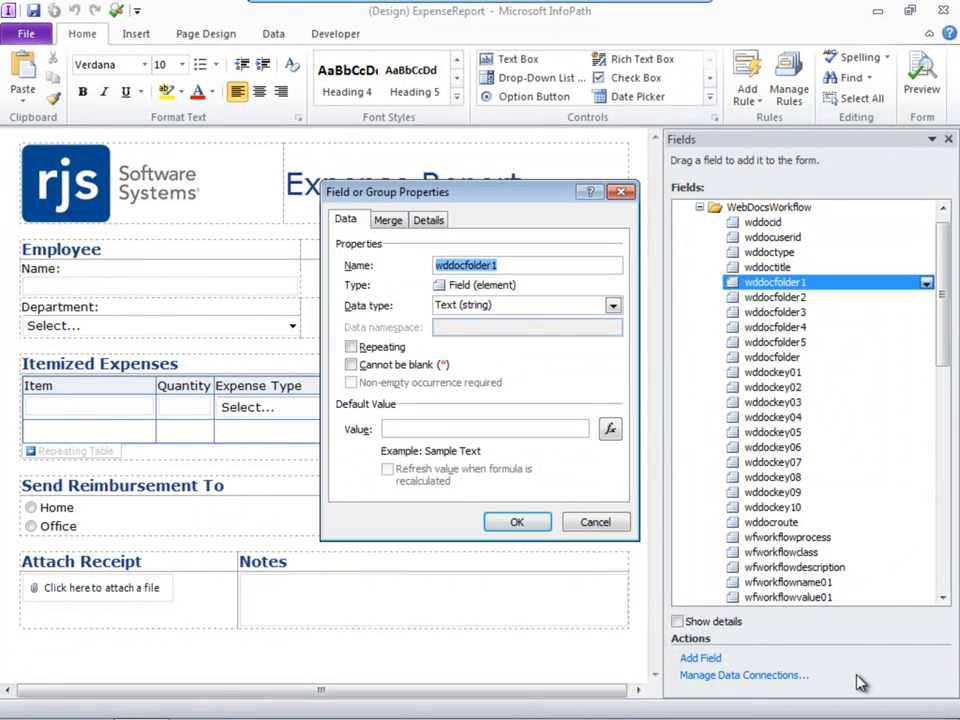
left_click(397, 428)
type("ACCT")
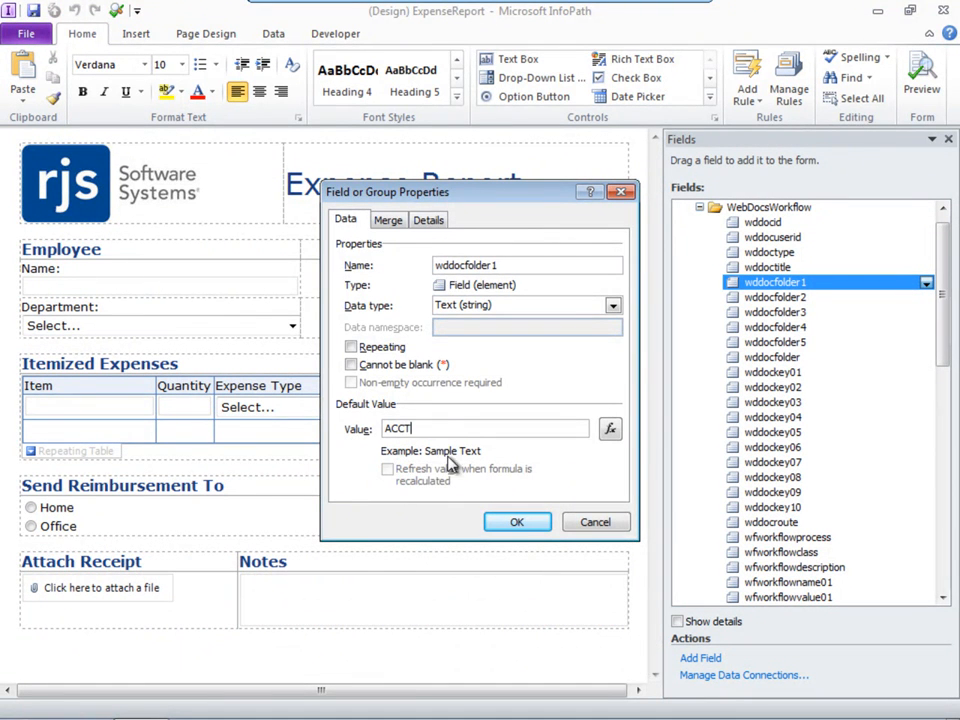
left_click(535, 527)
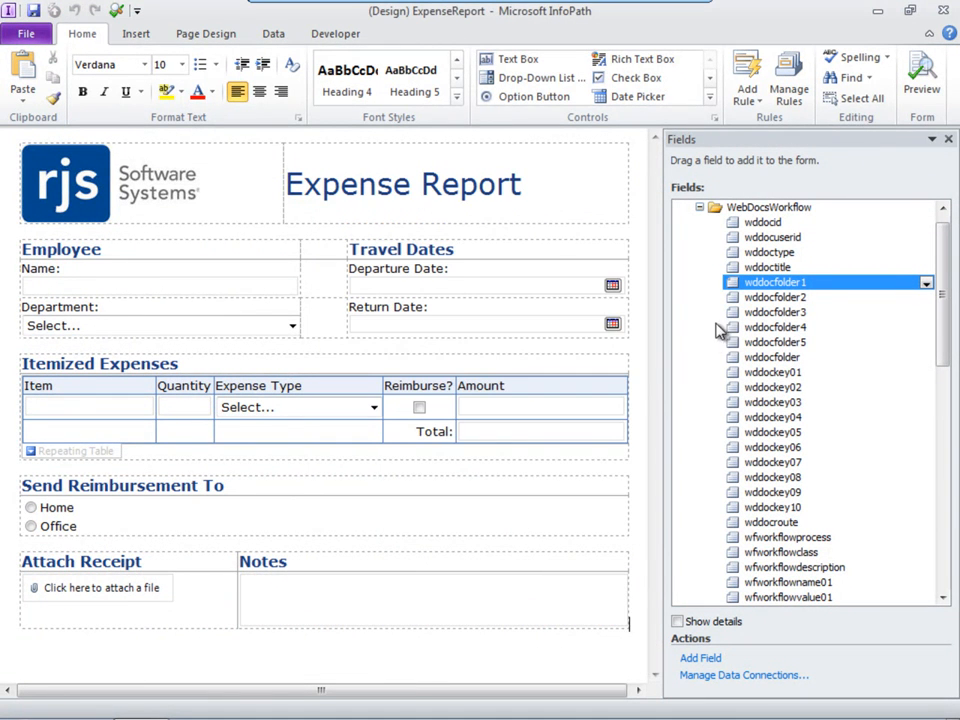
Set the default value of the wddocfolder2 field to AP
left_click(757, 299)
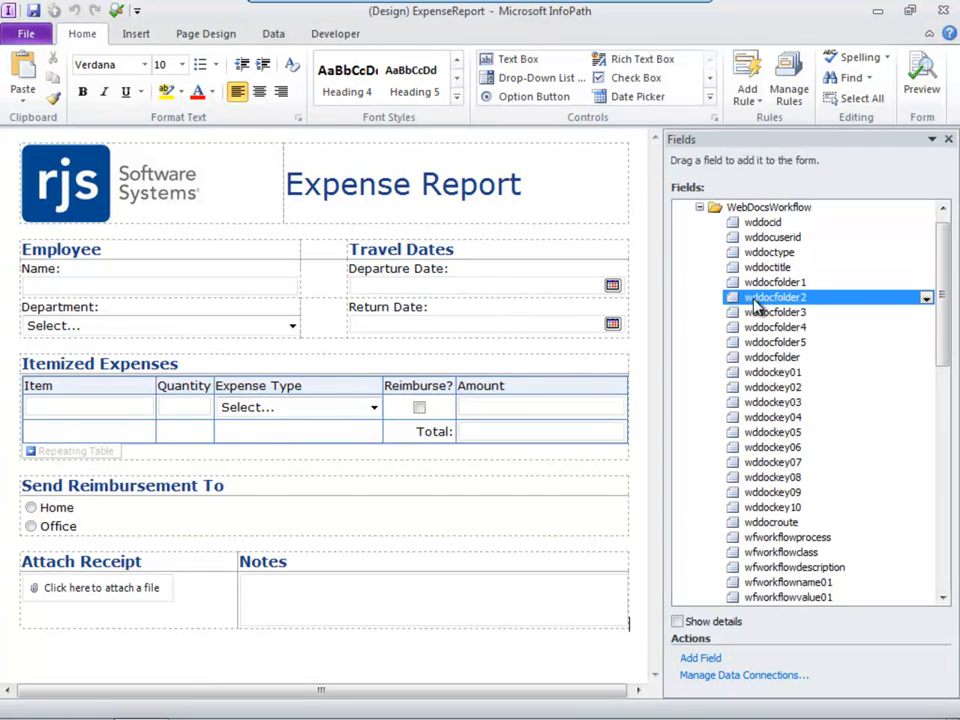
left_click(926, 298)
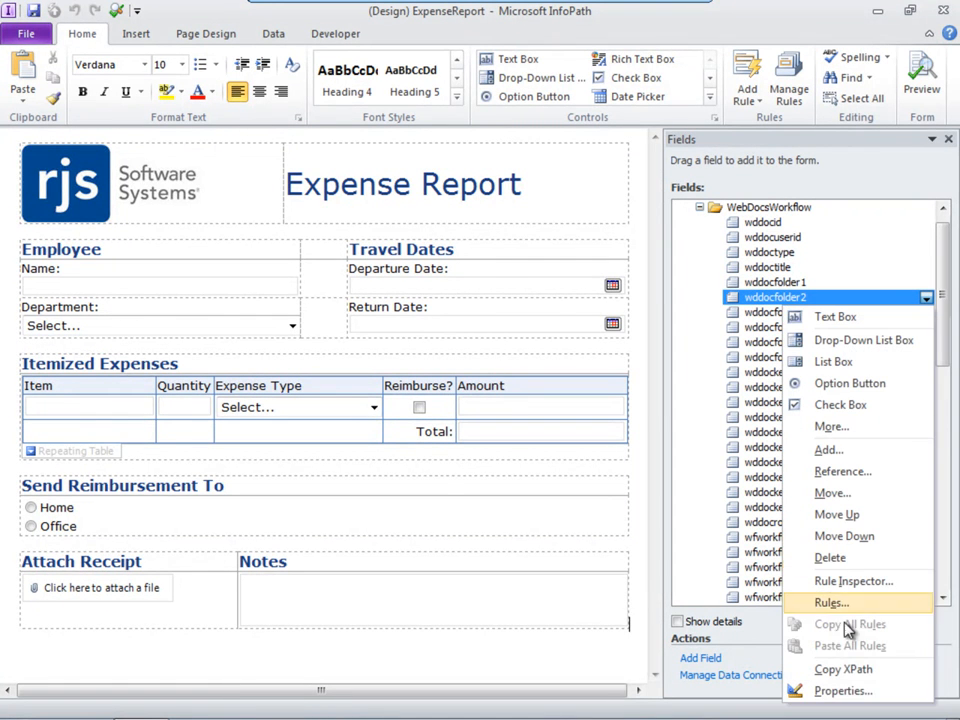
left_click(800, 690)
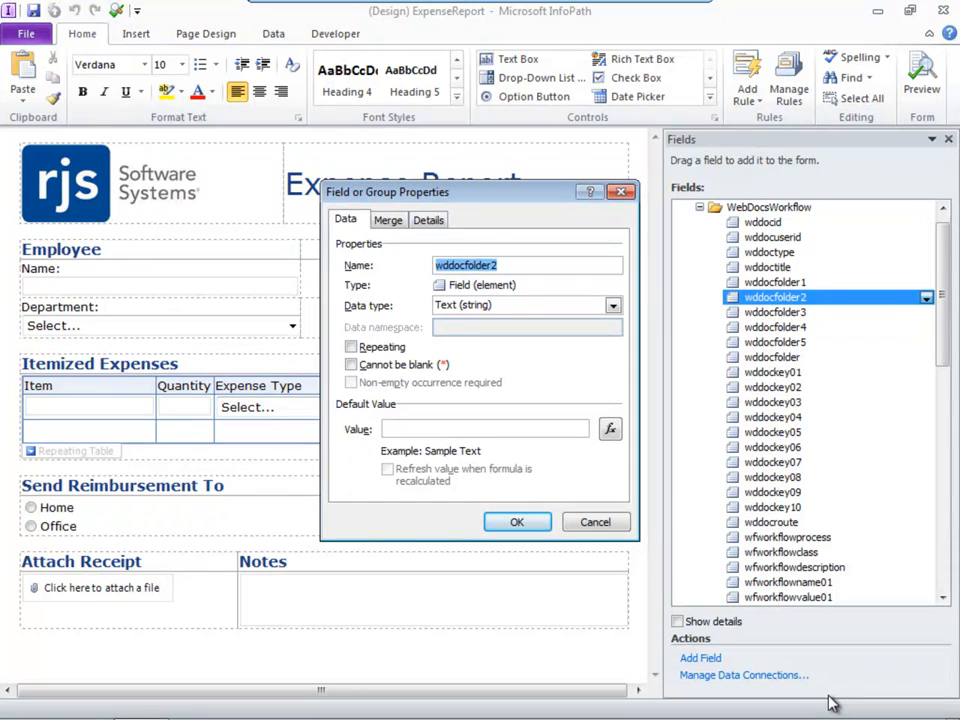
left_click(412, 428)
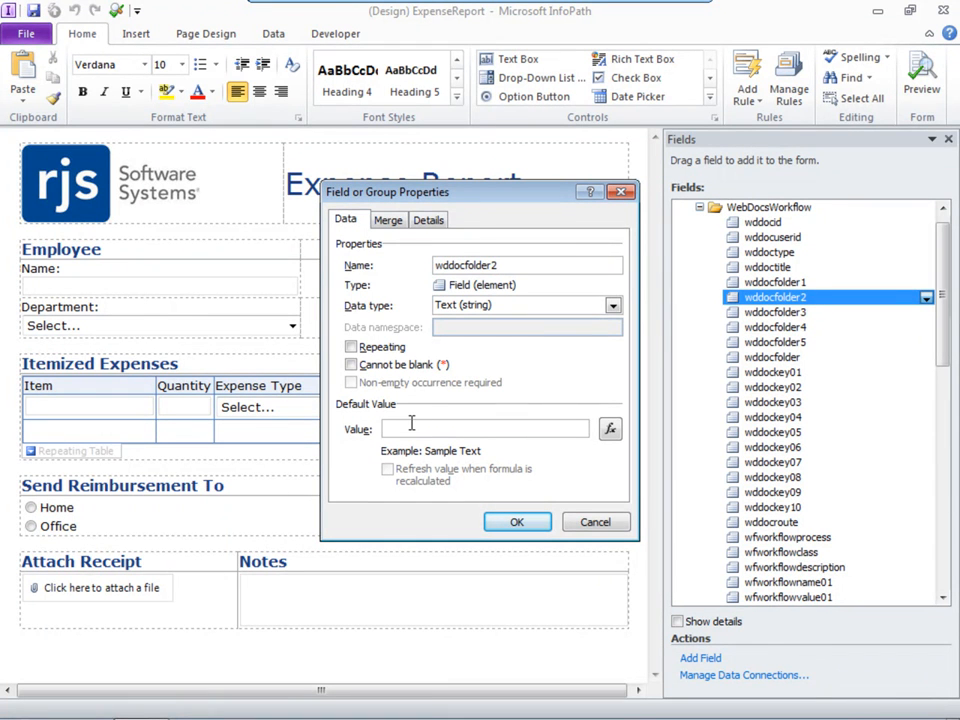
type("AP")
left_click(532, 521)
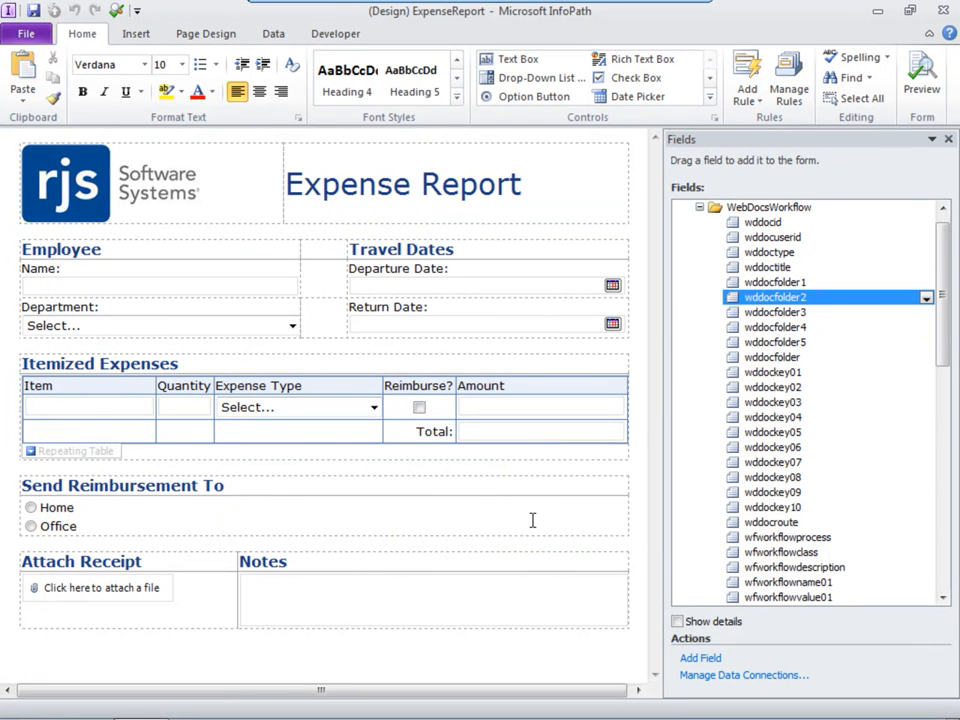
left_click(772, 372)
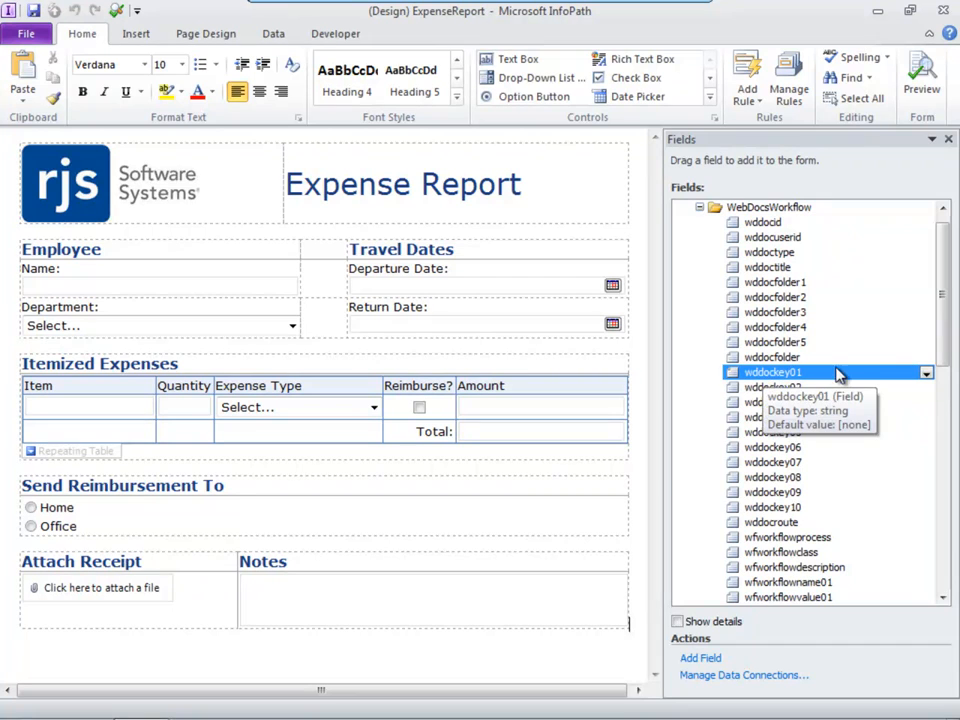
left_click(926, 373)
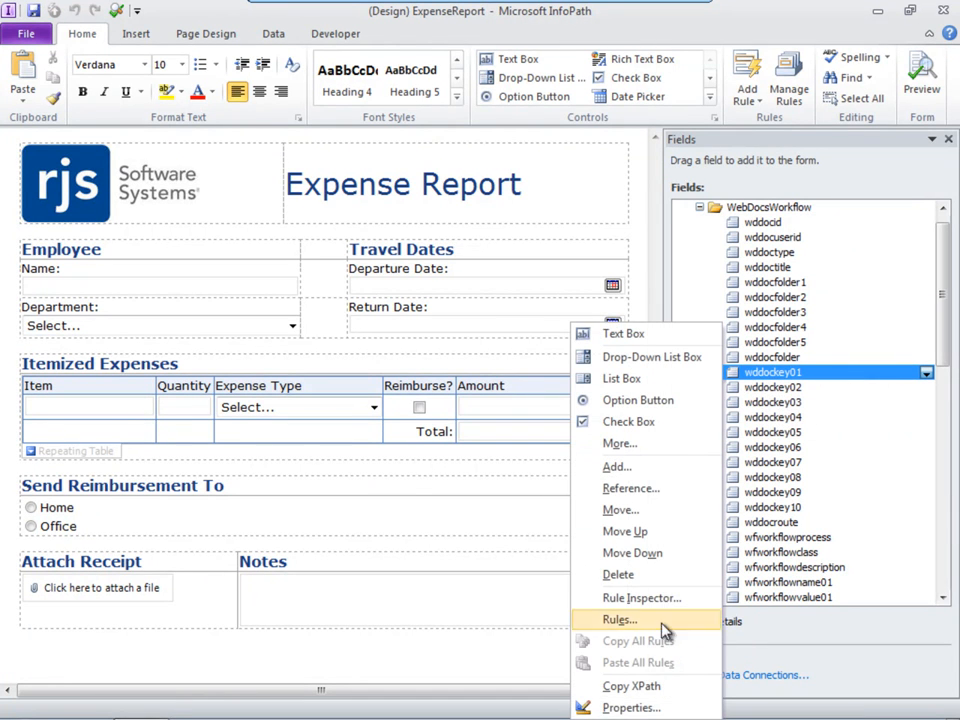
left_click(630, 707)
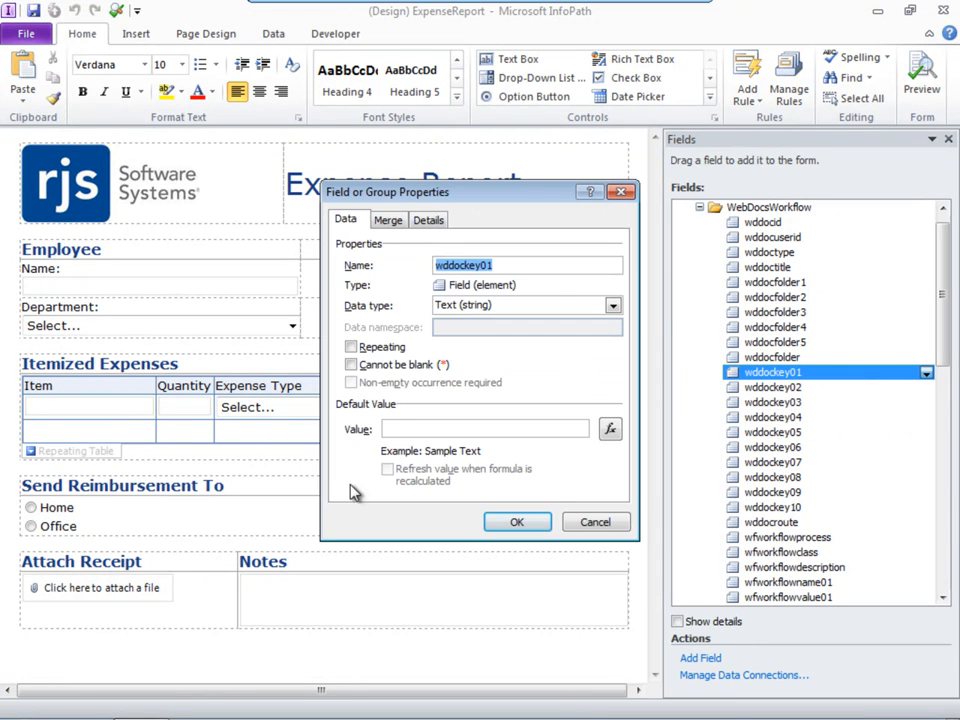
left_click(396, 425)
type("@@d")
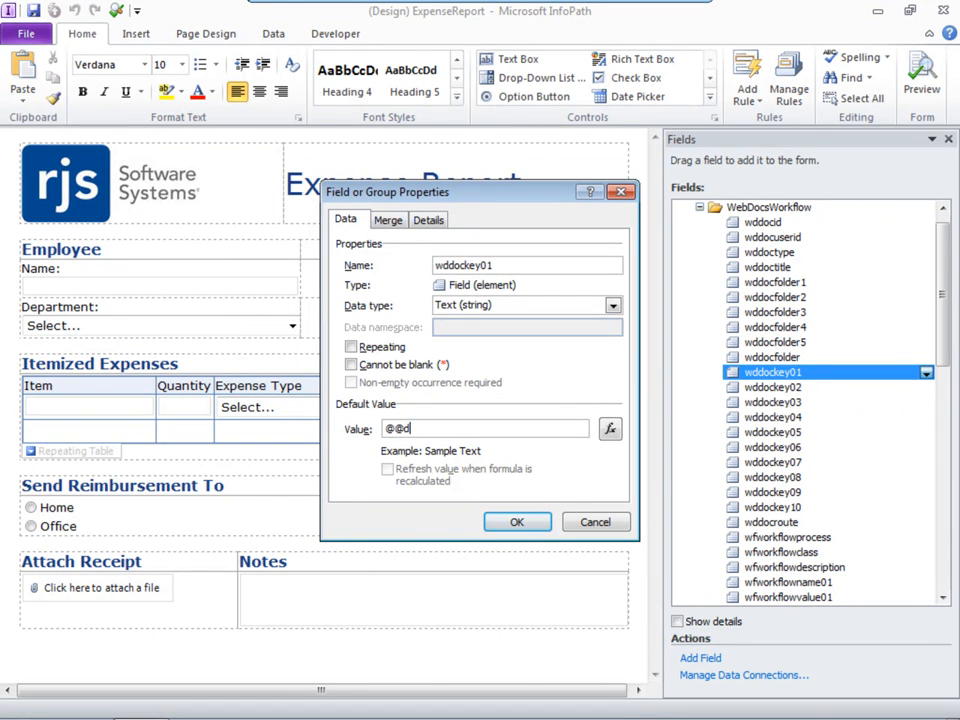
type("epartment")
left_click(517, 521)
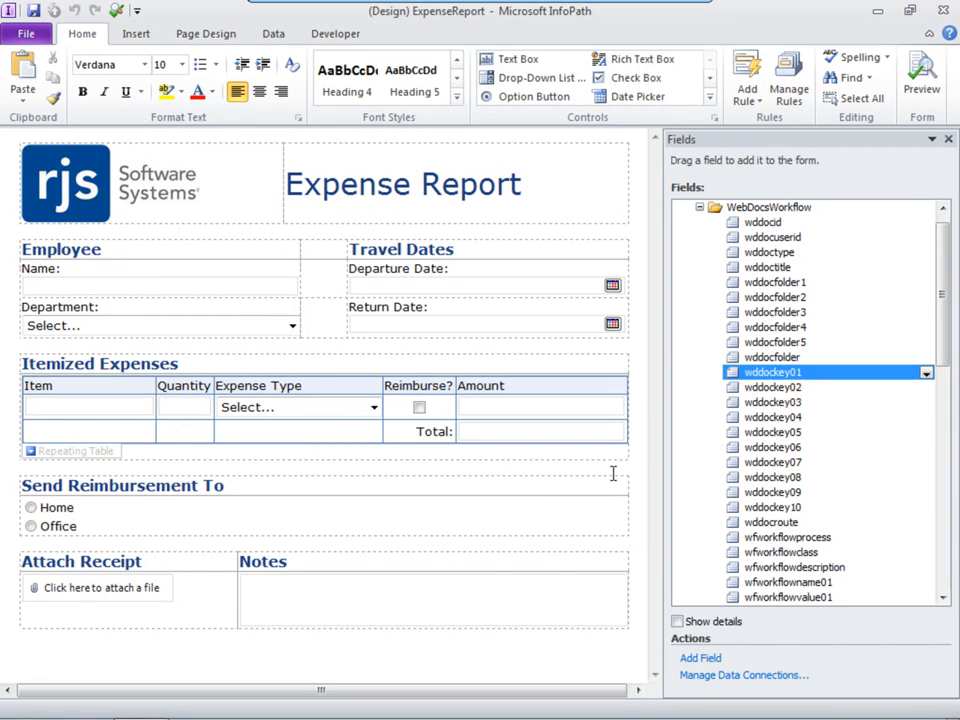
left_click(783, 388)
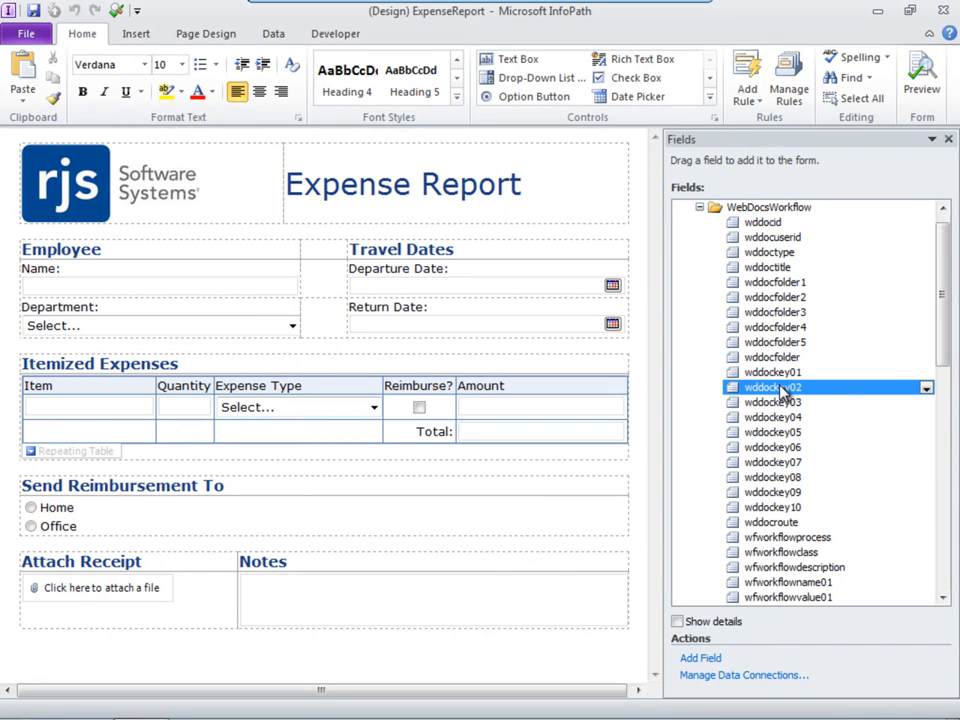
left_click(926, 388)
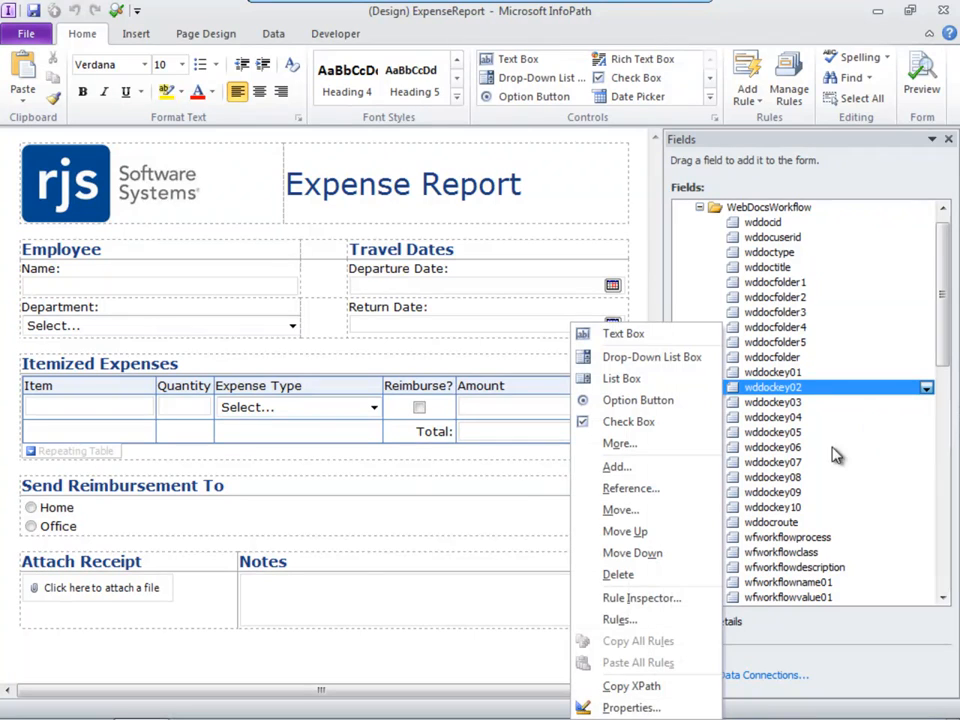
left_click(665, 708)
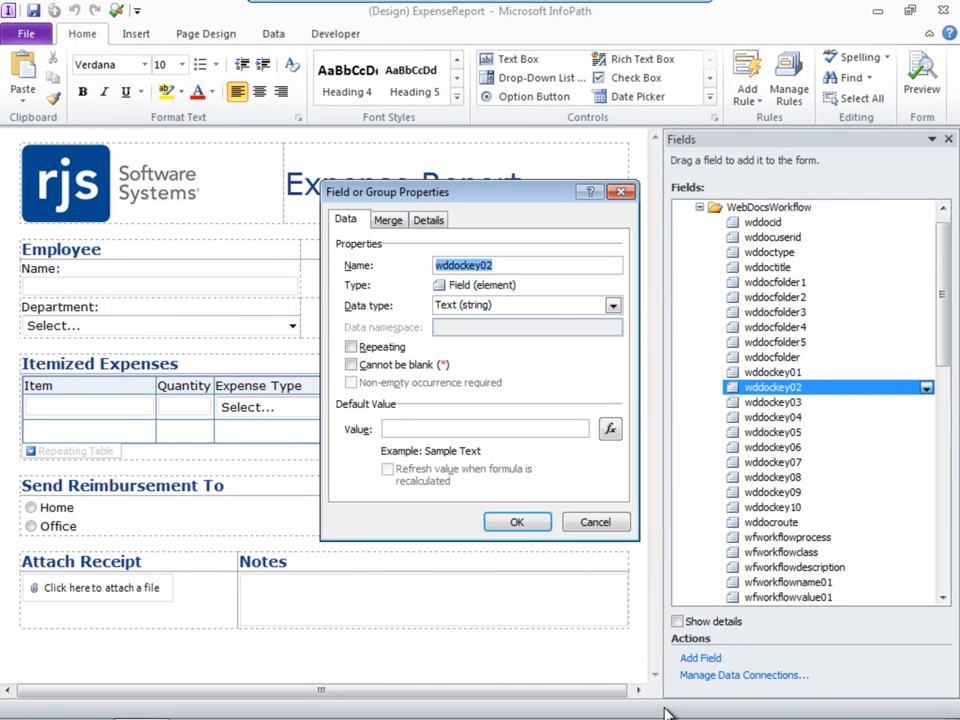
left_click(397, 428)
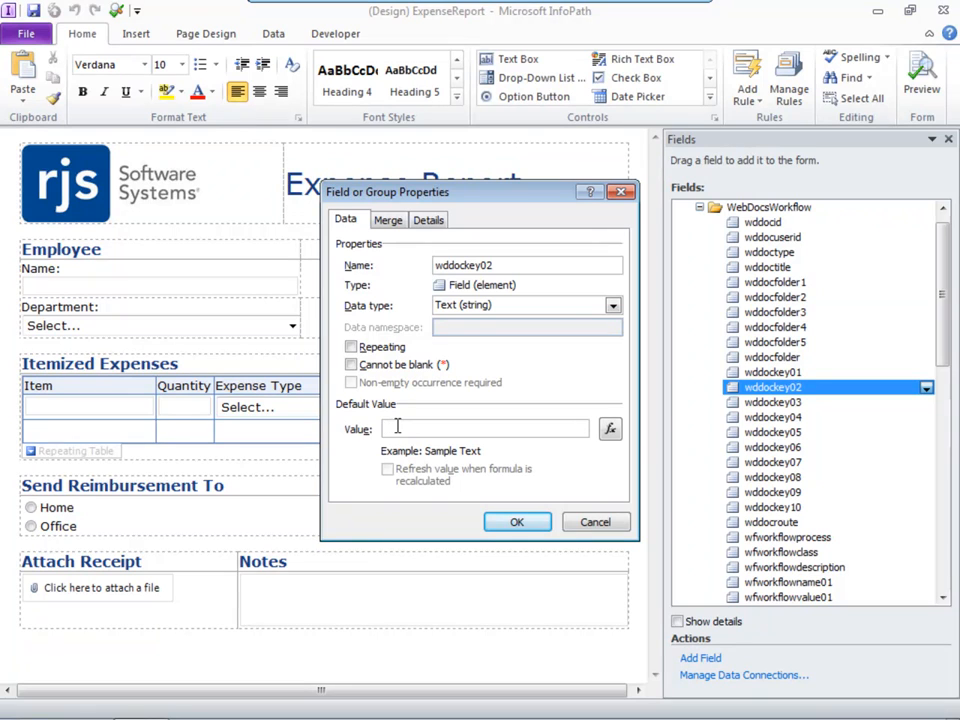
type("@@expensetotal")
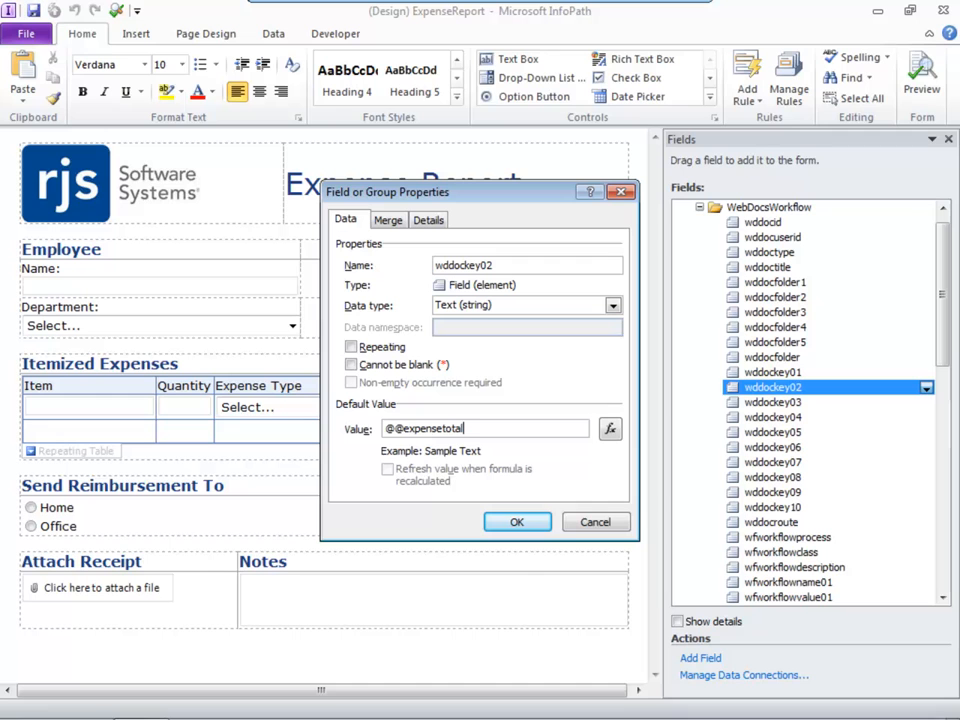
left_click(517, 524)
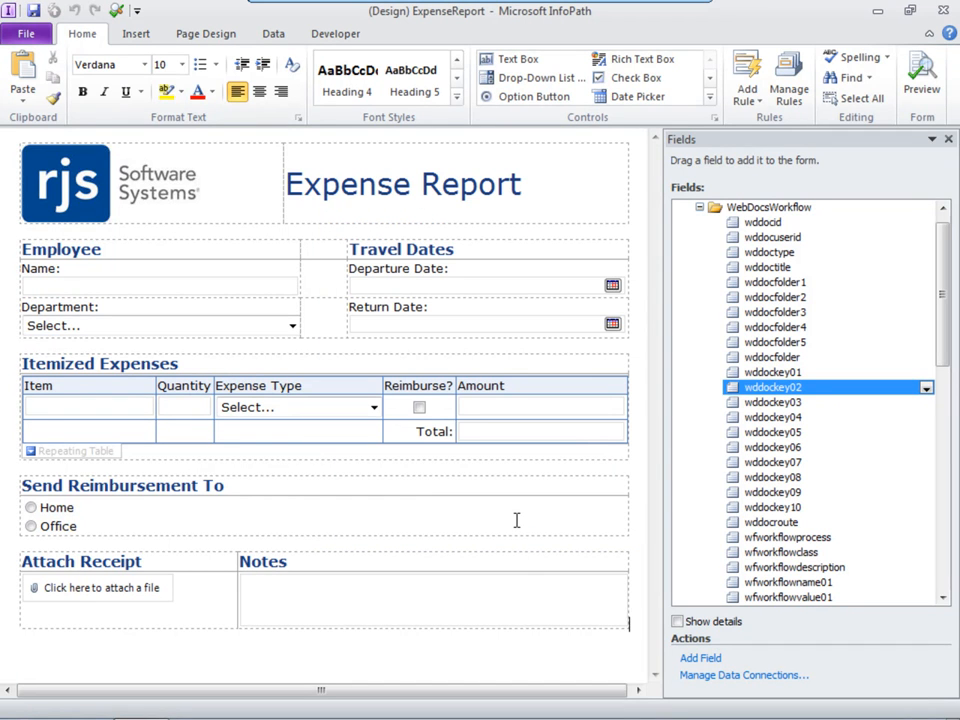